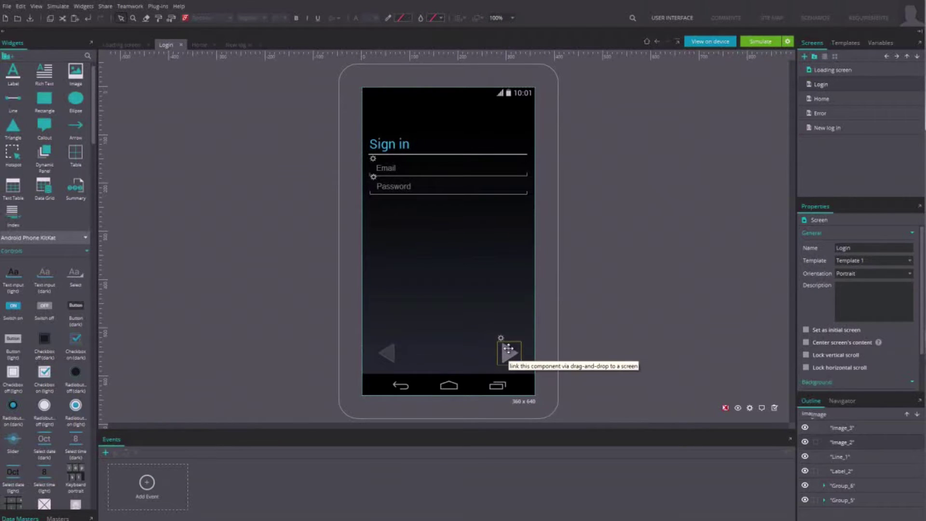
click(509, 348)
click(761, 41)
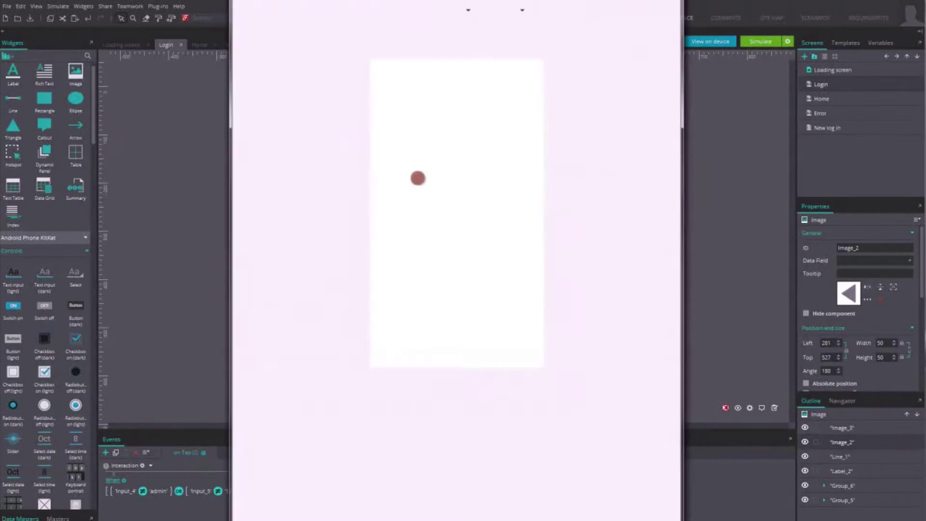
click(406, 140)
text(asdf)
click(419, 159)
text(asdf)
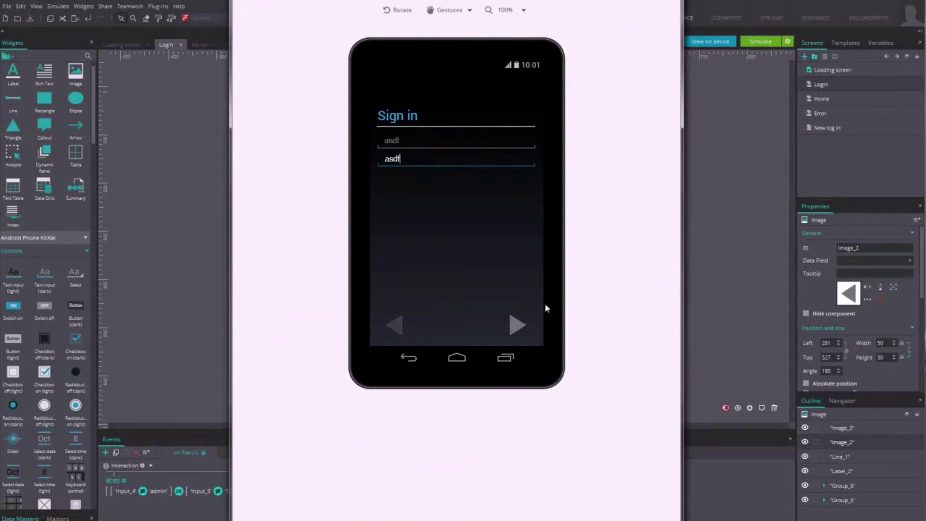
Step: Submit the wrong credentials, return from Couldn't sign in, and exit the simulation
click(515, 326)
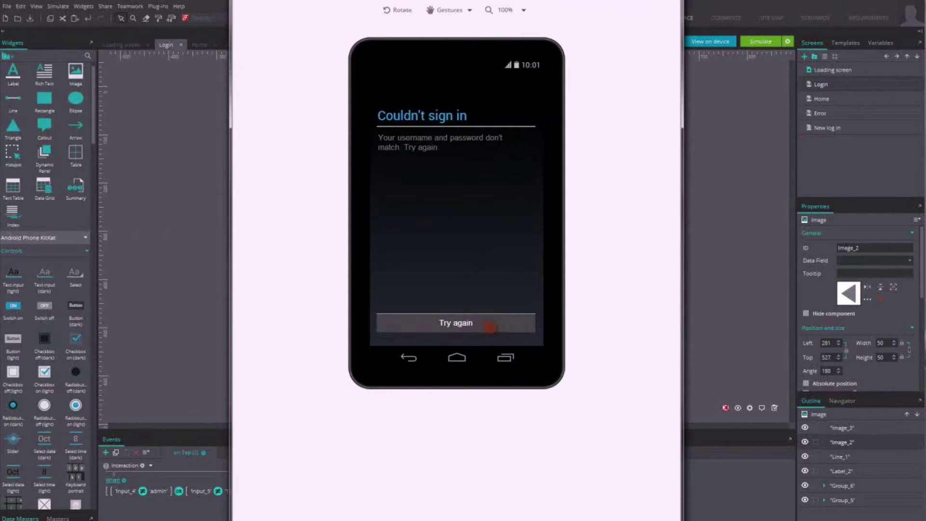
click(462, 323)
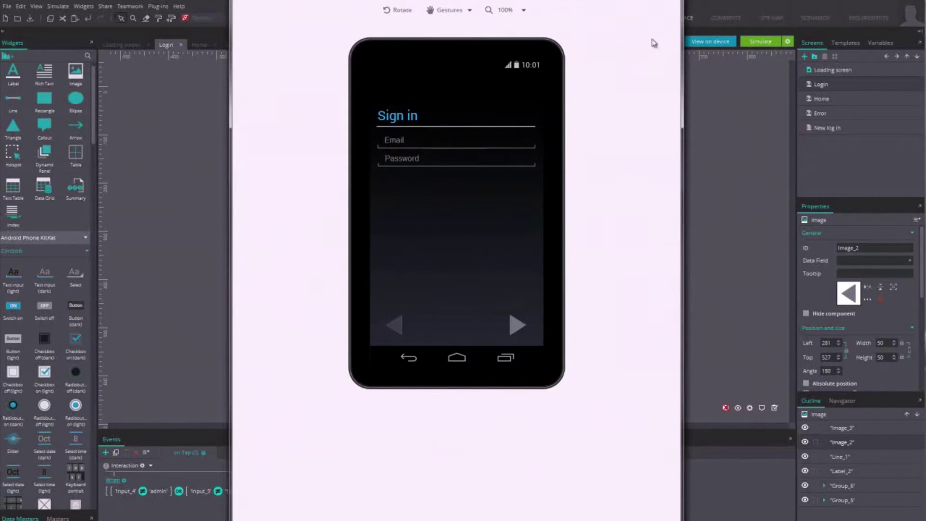
key(Escape)
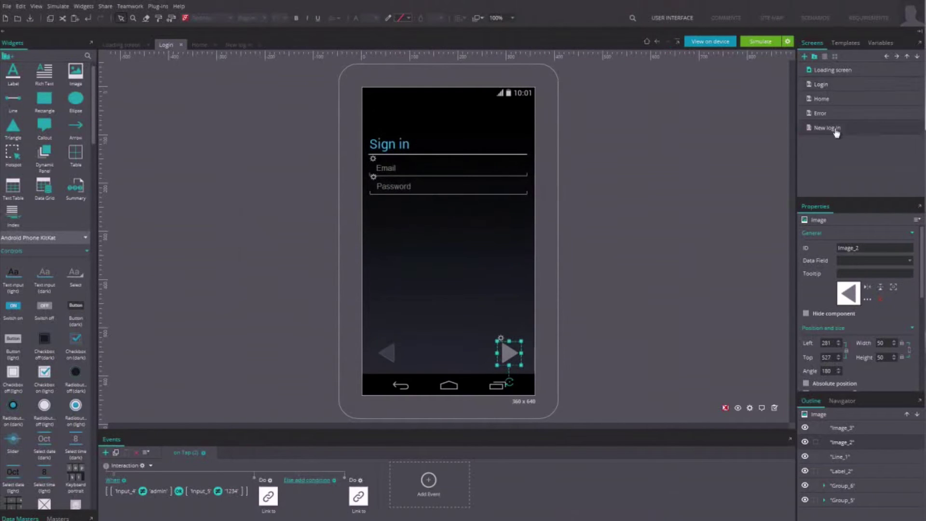
Step: On the New log in screen, place a label with a dark text input below it
click(837, 129)
drag(13, 71, 344, 160)
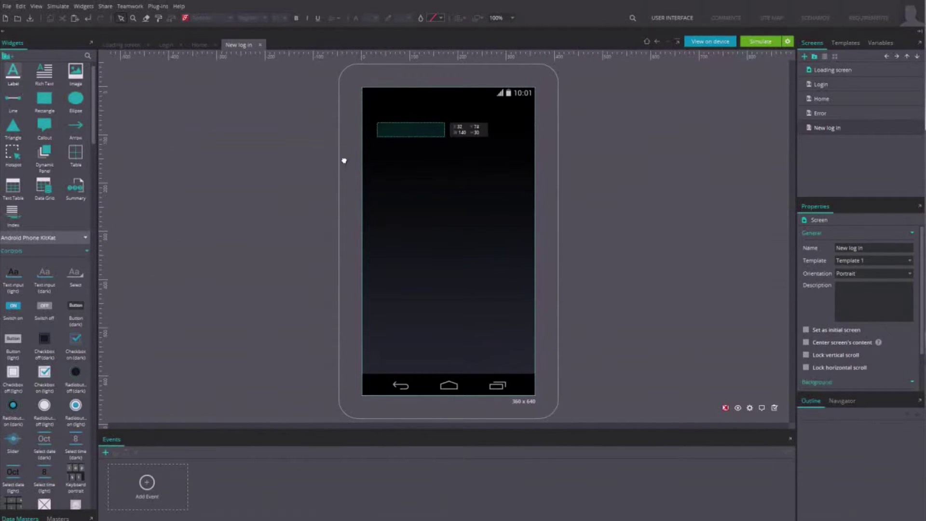
drag(44, 275, 381, 152)
Step: Duplicate the label and input pair, then add a dark button linked to a screen
key(ctrl+a)
key(ctrl+c)
key(ctrl+v)
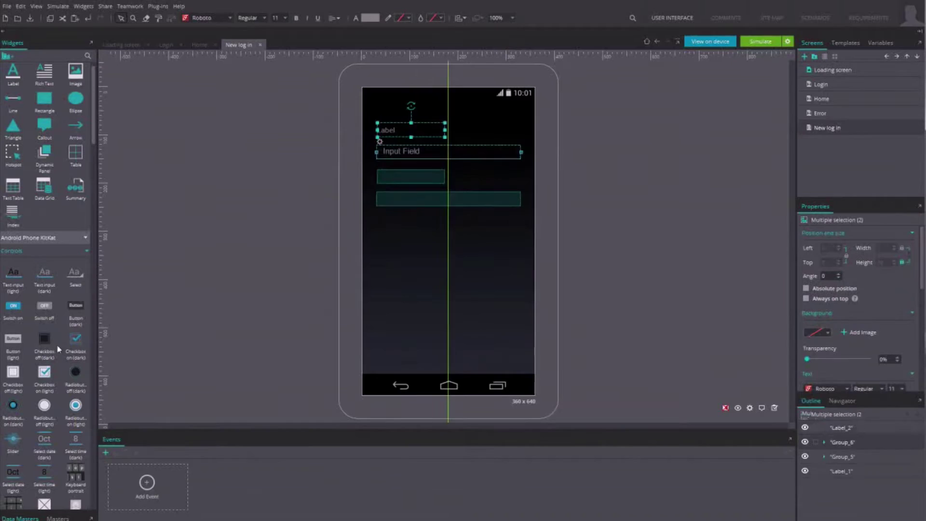
drag(76, 311, 404, 227)
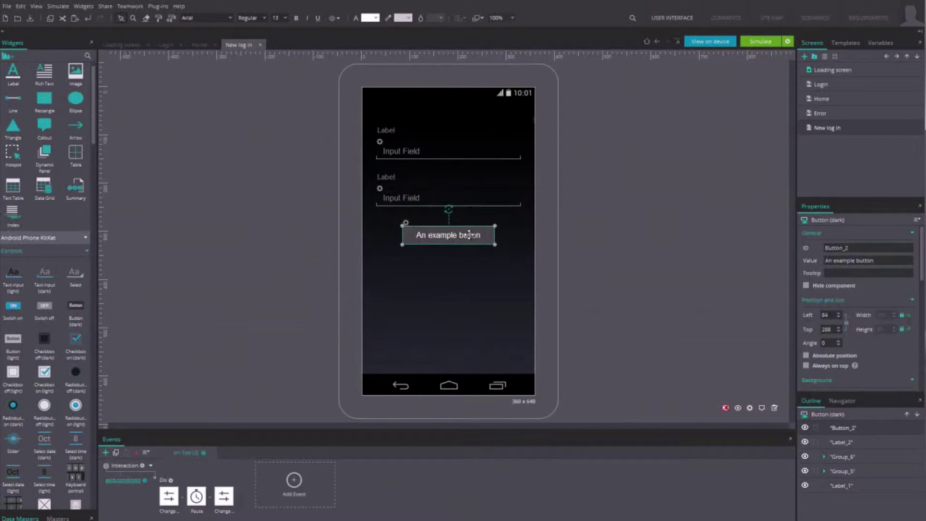
drag(470, 235, 835, 129)
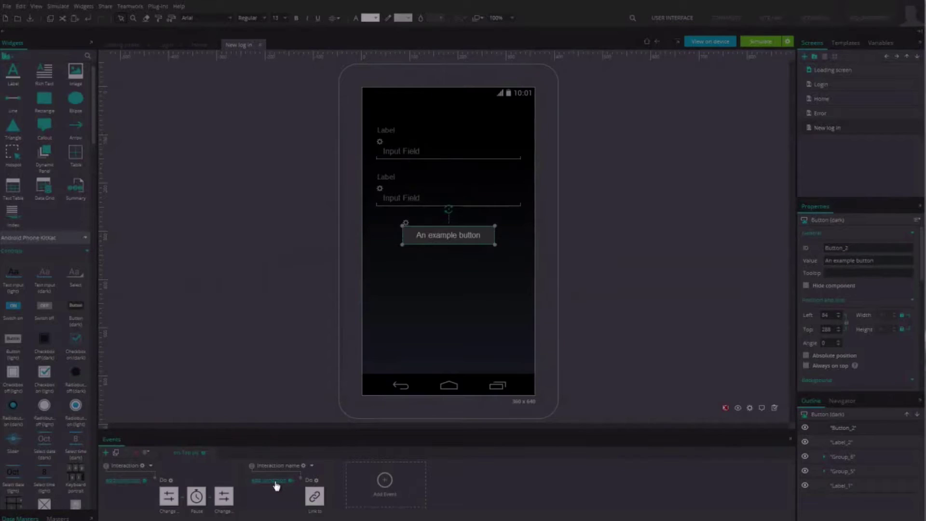
Step: Add a condition to the button's link built on an And expression with two operands
click(270, 481)
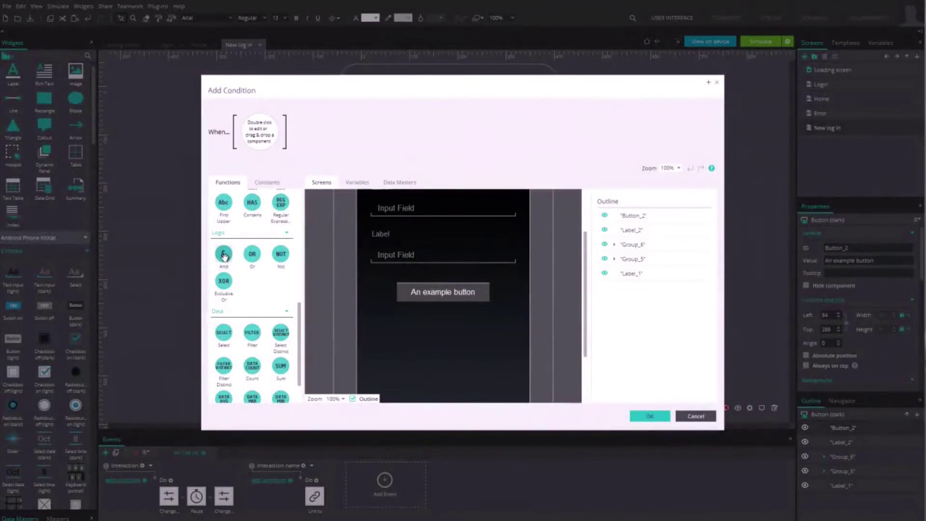
drag(226, 257, 281, 144)
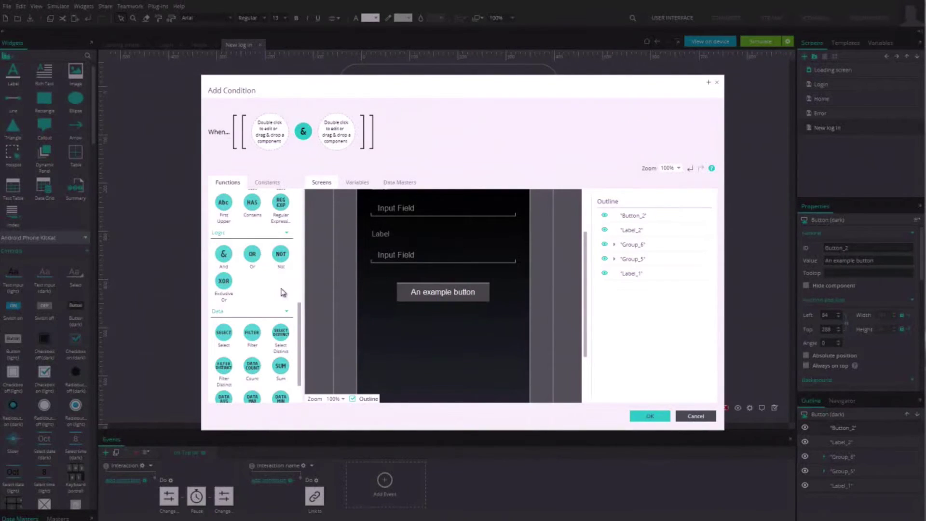
drag(300, 322, 300, 251)
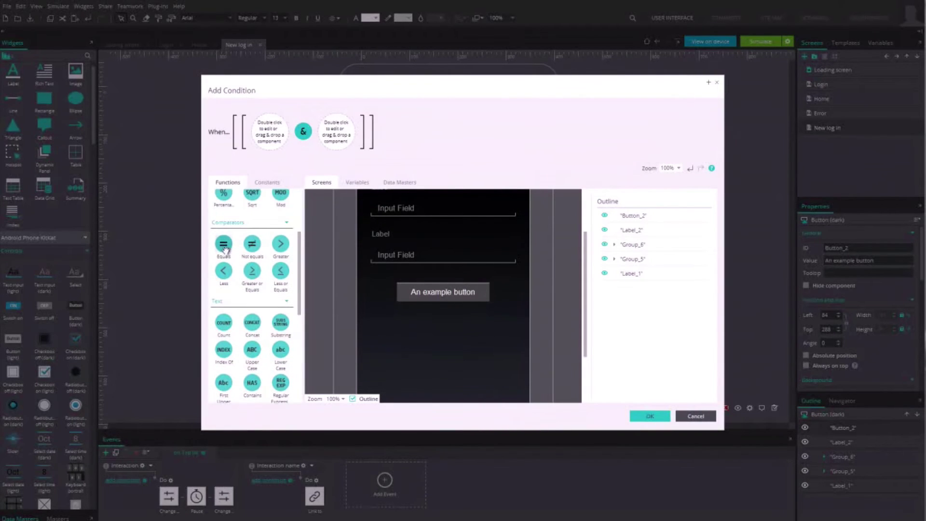
Step: Make the first check require the top input field to equal Admin
drag(229, 243, 273, 147)
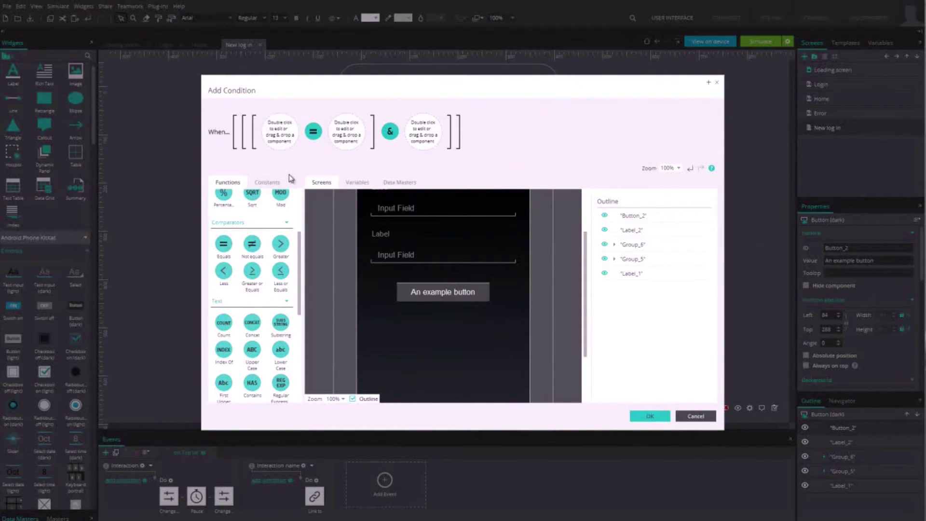
click(380, 208)
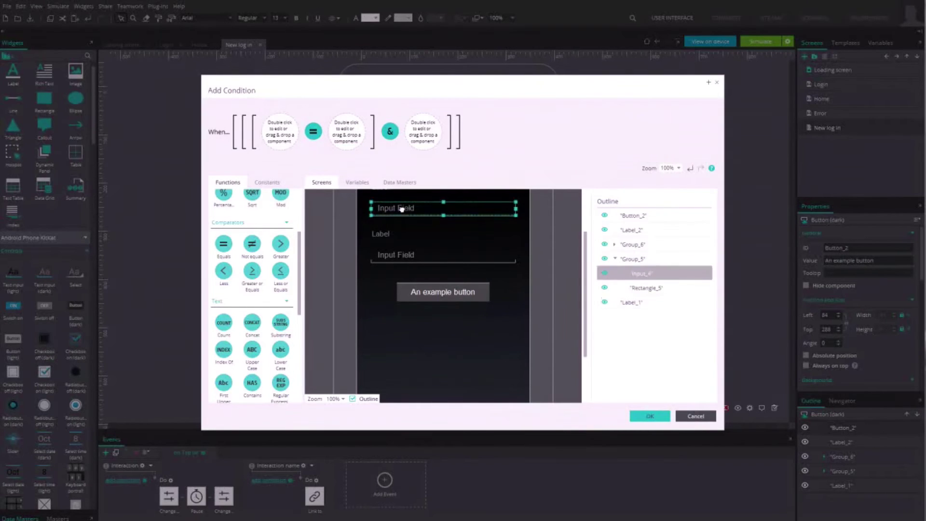
drag(340, 188, 279, 132)
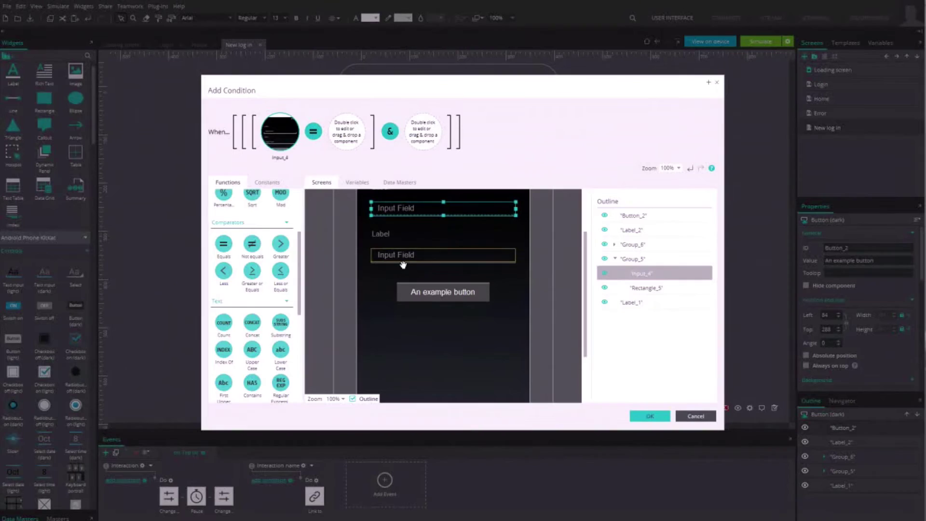
double_click(350, 132)
text(in)
key(Return)
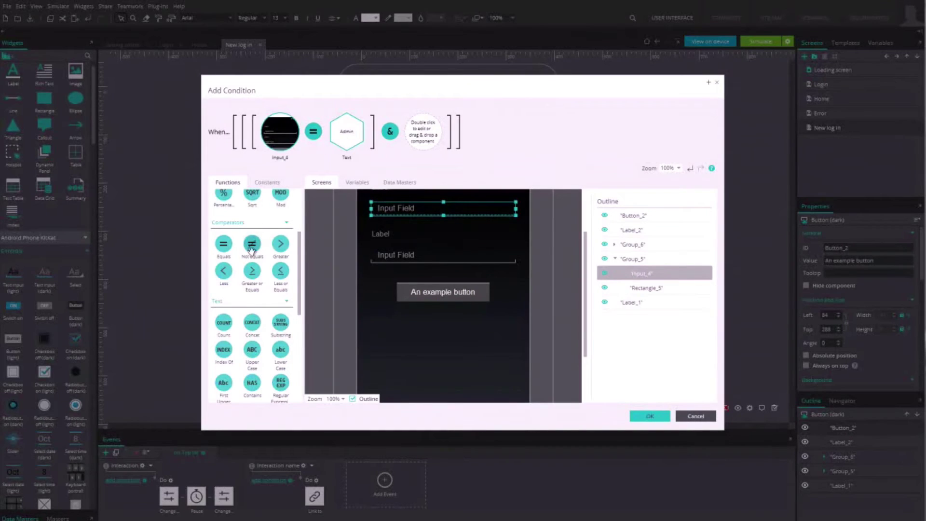
Step: Make the second check require the second input field to equal 1234
drag(224, 246, 425, 151)
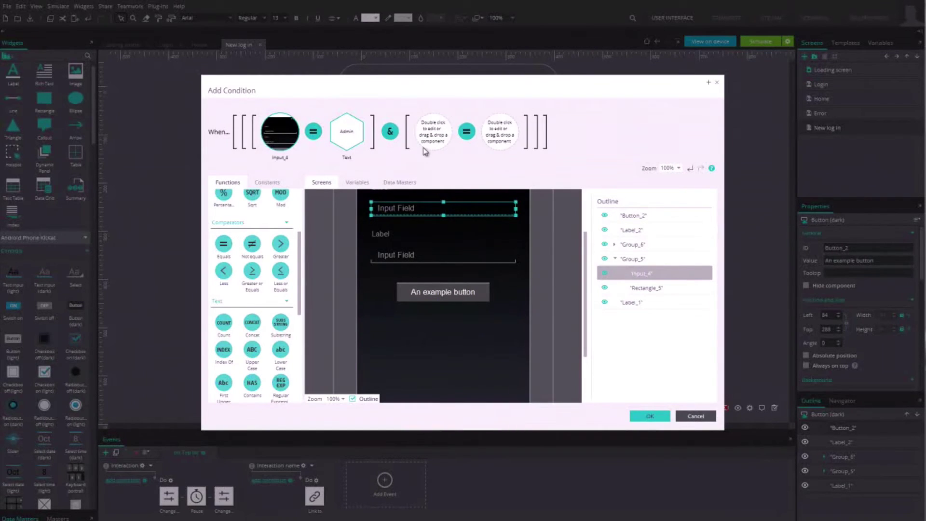
drag(400, 254, 440, 165)
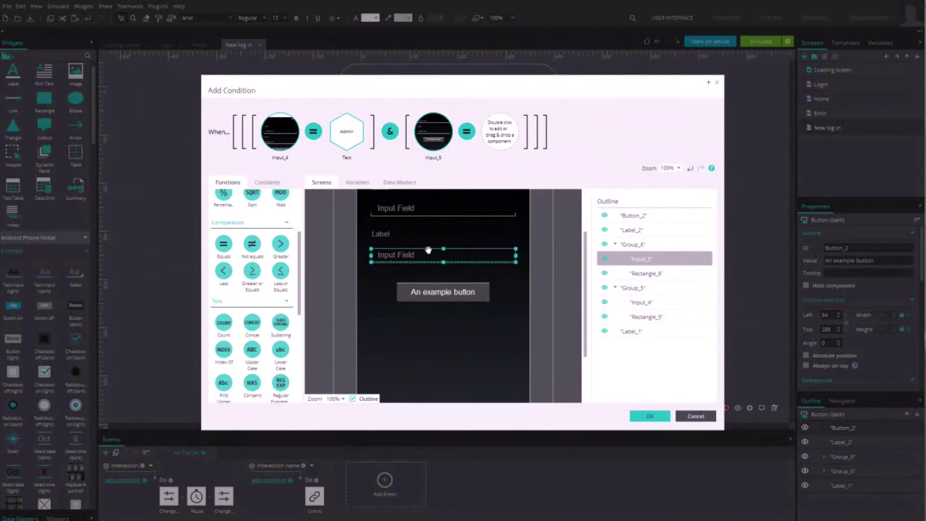
double_click(501, 139)
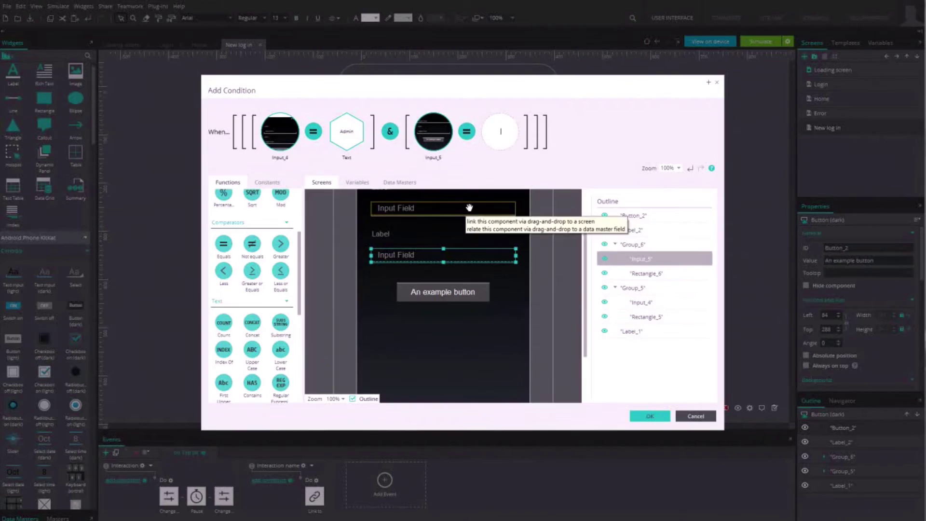
text(1234)
key(Return)
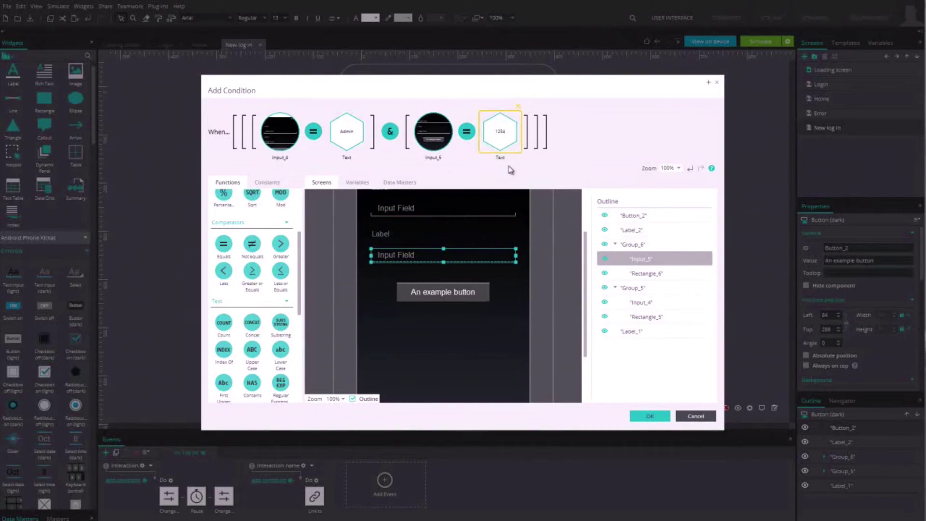
click(649, 418)
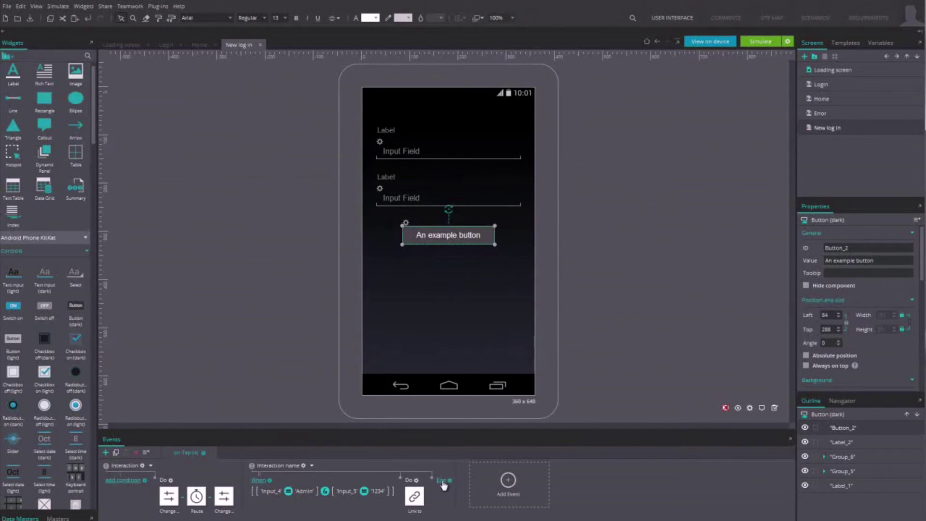
scroll(106, 160, down, 6)
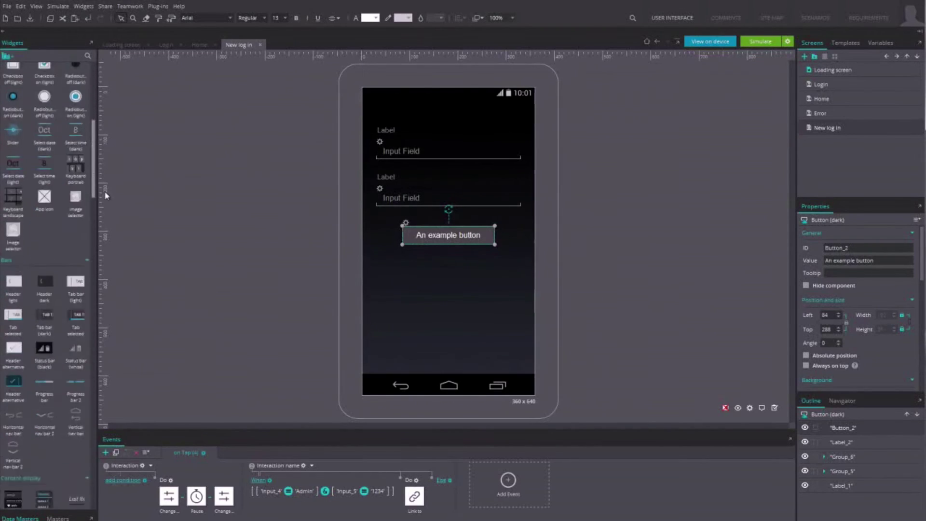
scroll(105, 195, down, 6)
drag(75, 295, 396, 196)
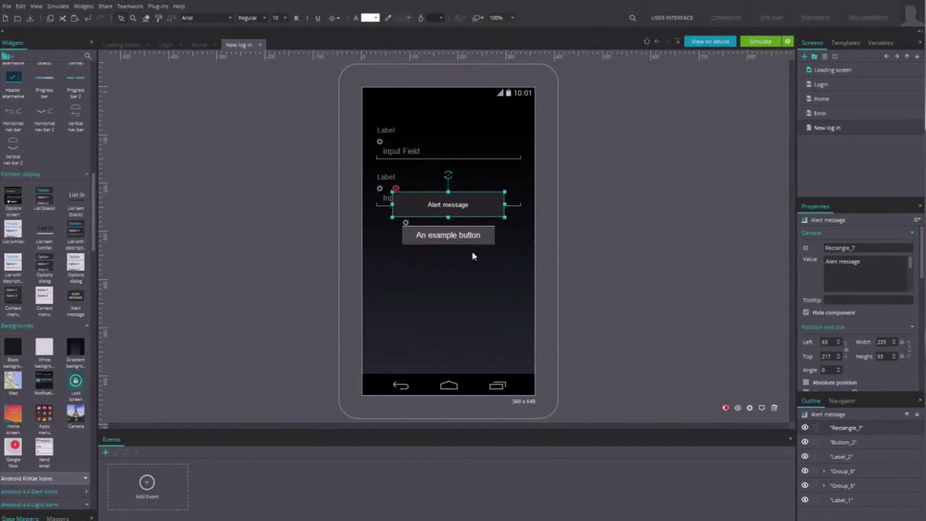
click(450, 236)
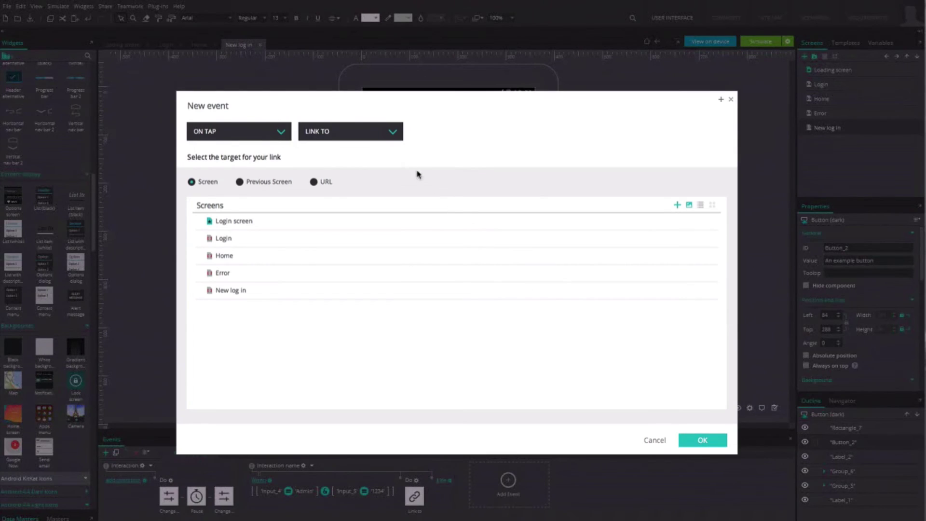
Step: Add an else Show action that displays the 'Invalid user / password' alert
click(392, 133)
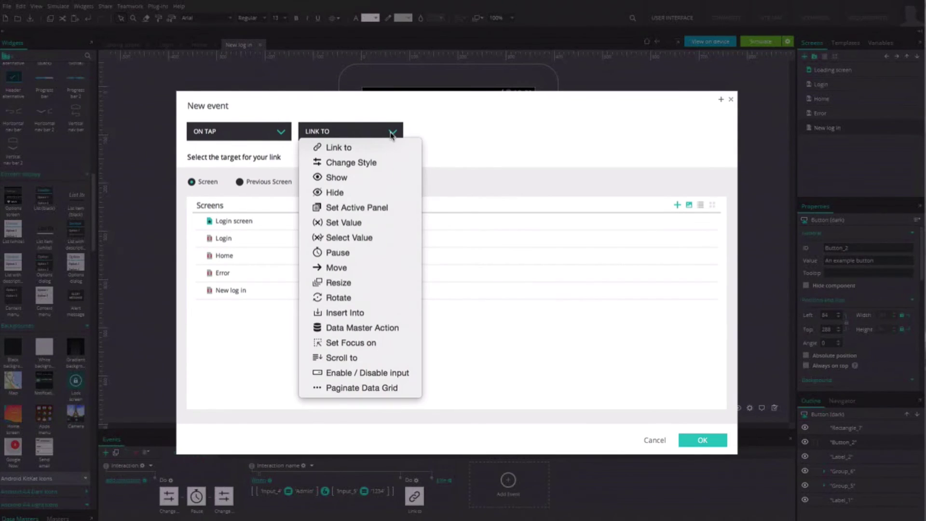
click(377, 176)
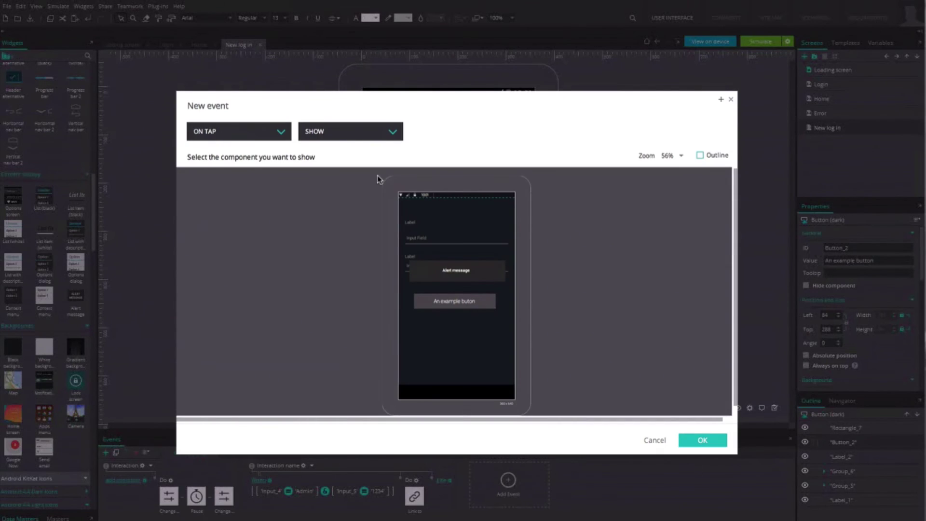
click(456, 273)
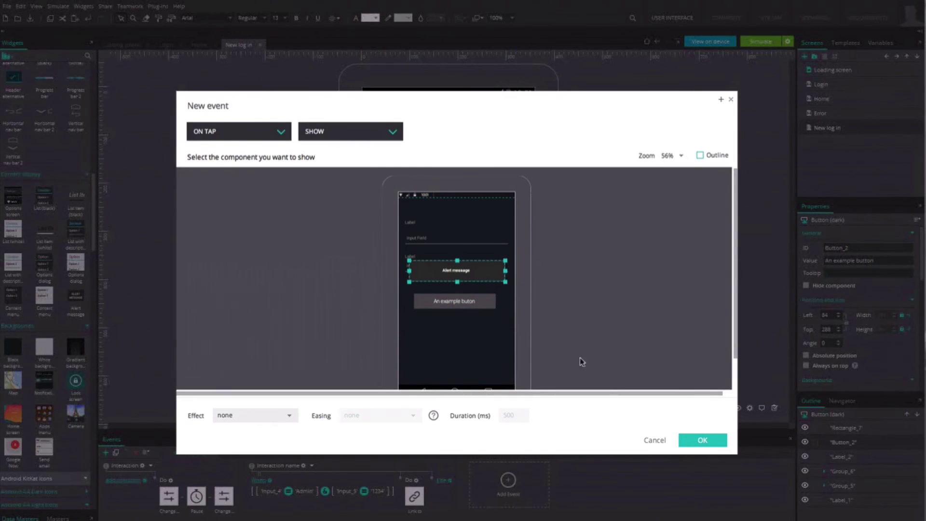
click(698, 441)
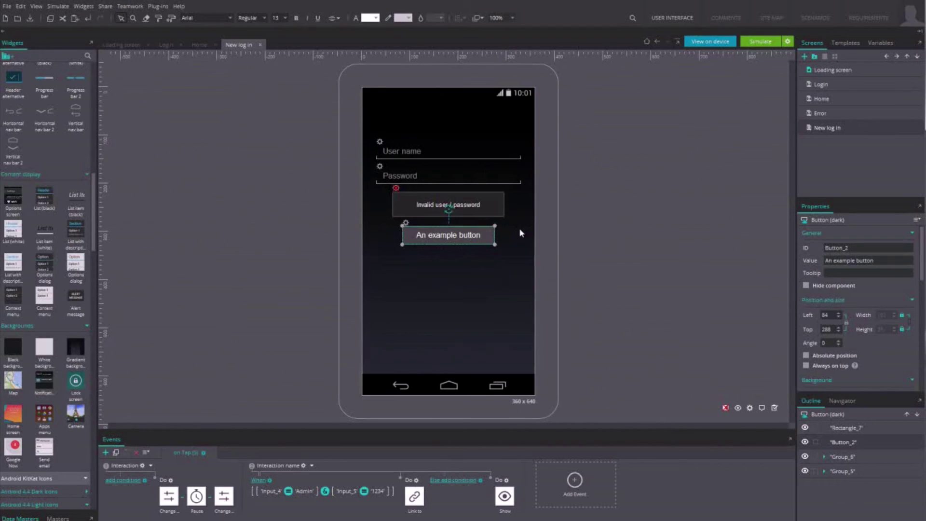
click(761, 42)
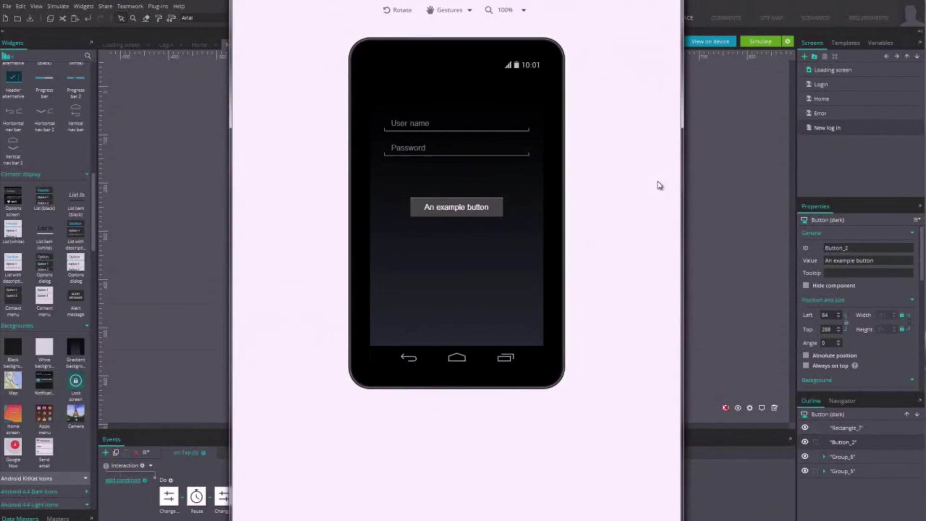
click(407, 124)
text(asdf)
double_click(389, 124)
text(Admin)
click(414, 150)
text(1)
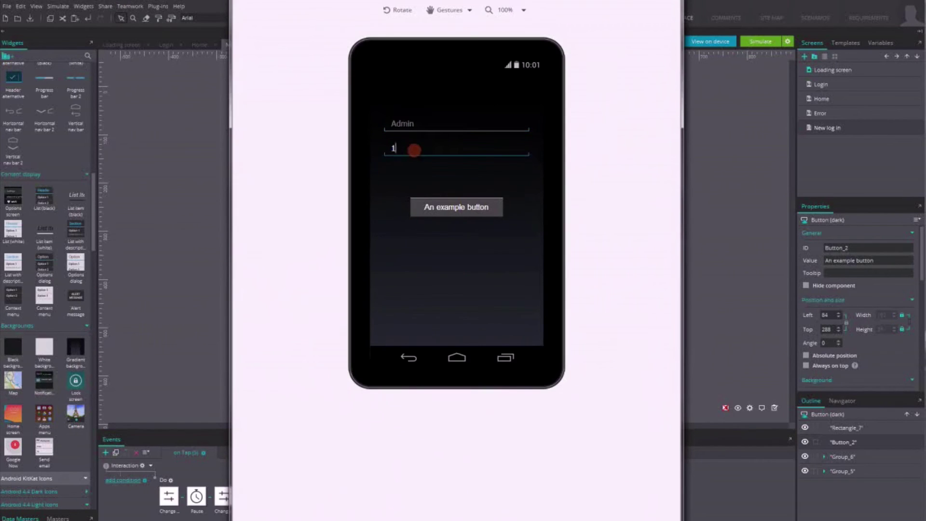
text(234)
click(443, 207)
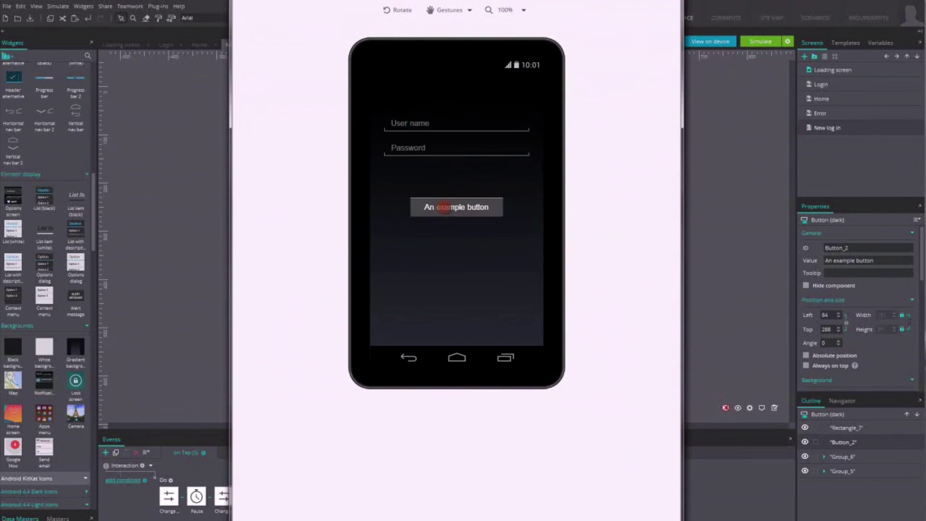
click(413, 126)
text(asdf)
click(412, 149)
text(asdfdfas)
click(460, 207)
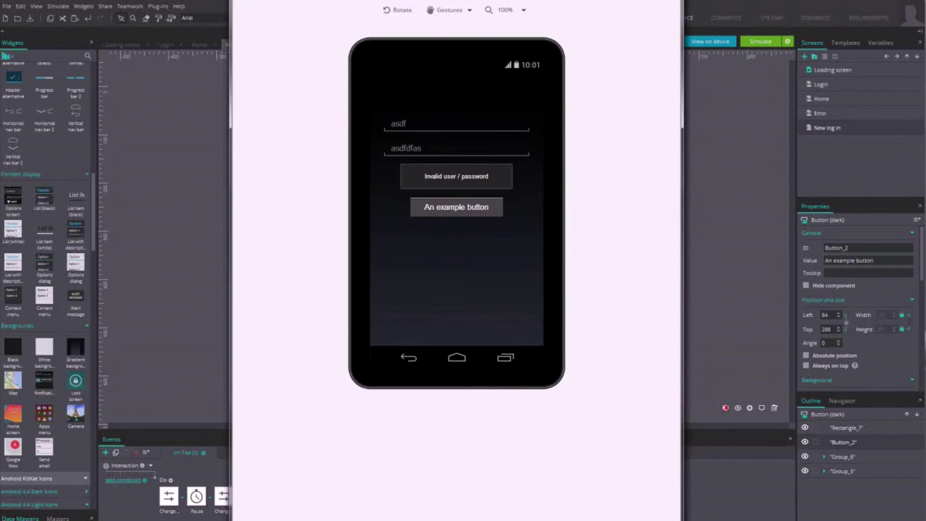
key(Escape)
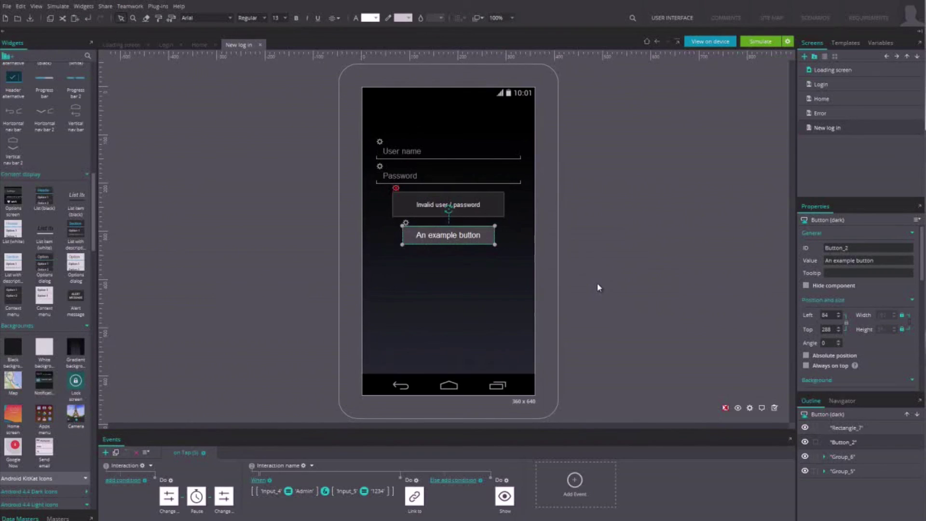
Step: Open the context menu of the login condition in the Events panel
right_click(266, 485)
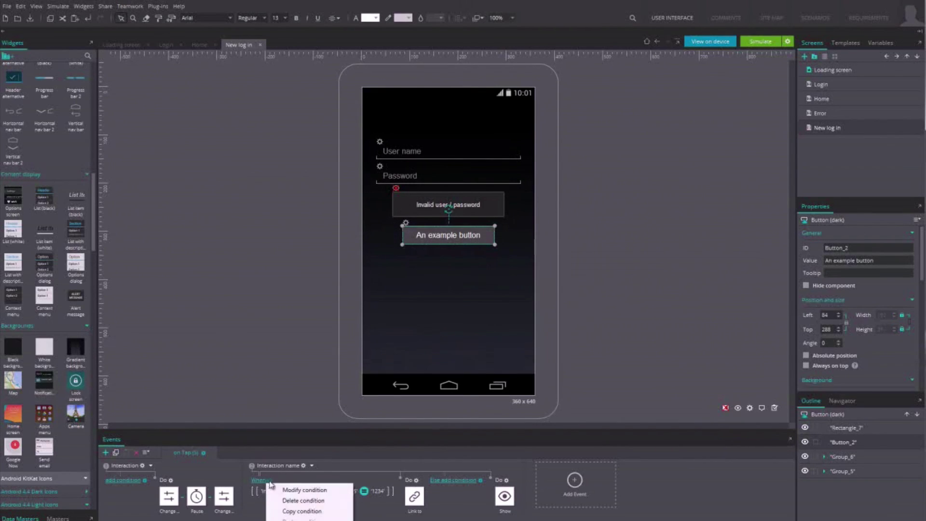